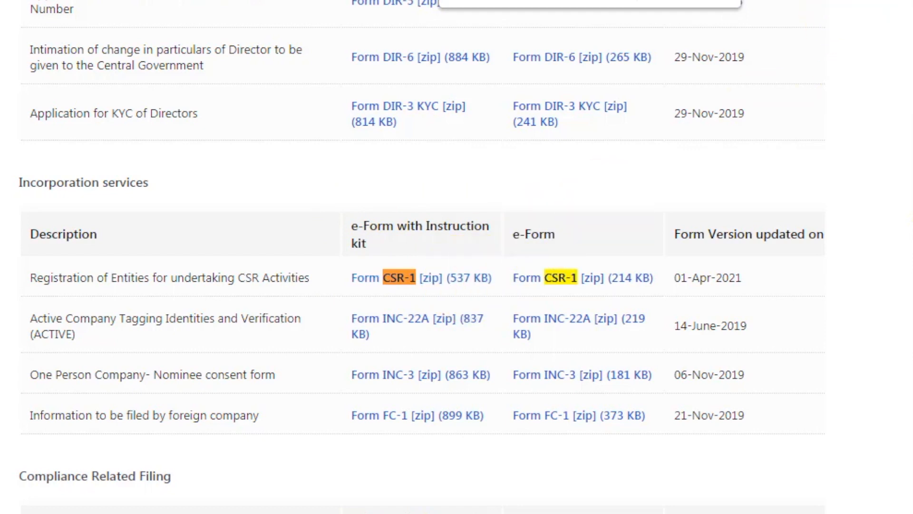
Step: Extract the Form_CSR-1_help archive on the desktop into its own folder and open that folder
key(super+d)
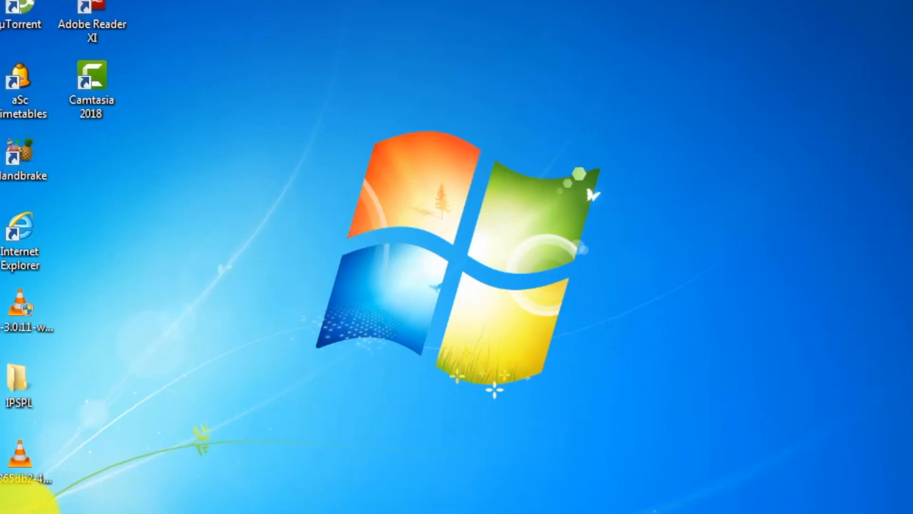
right_click(19, 511)
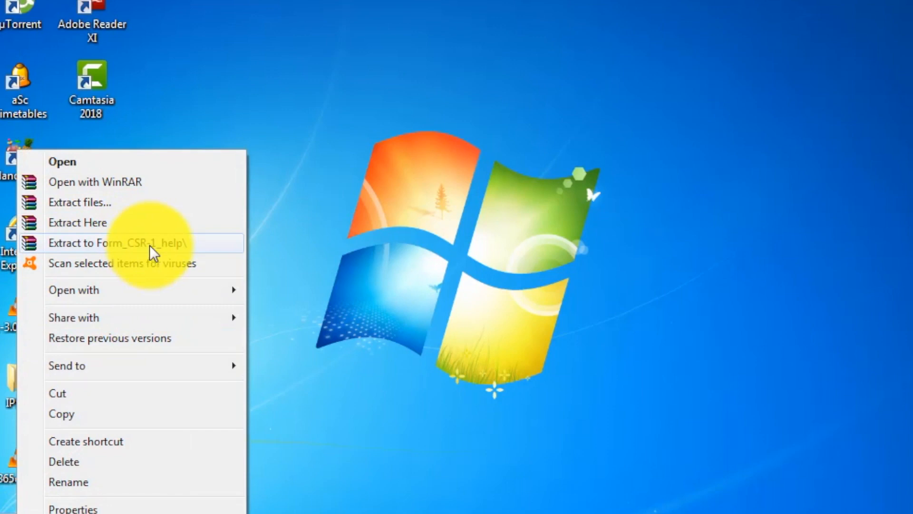
click(258, 41)
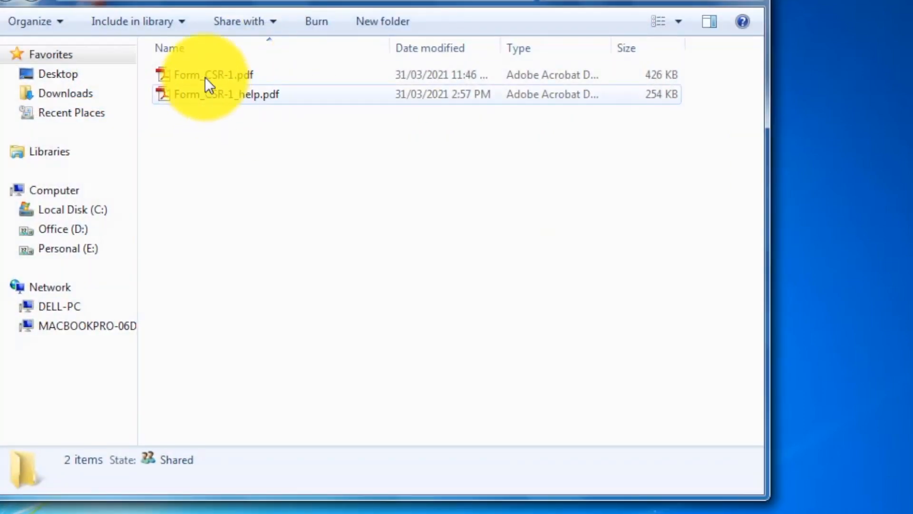
Step: Open Form_CSR-1.pdf in Adobe Reader XI, allow its connection request and dismiss the conversion tip
right_click(203, 72)
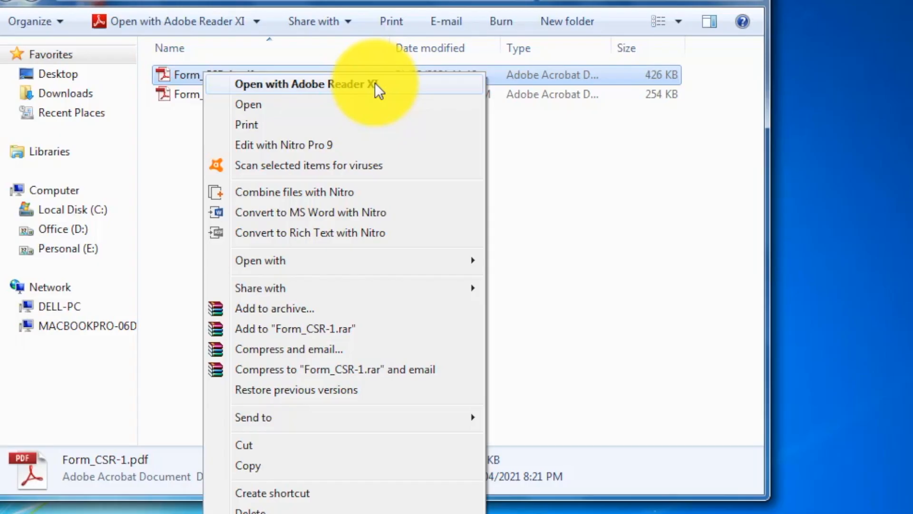
click(375, 83)
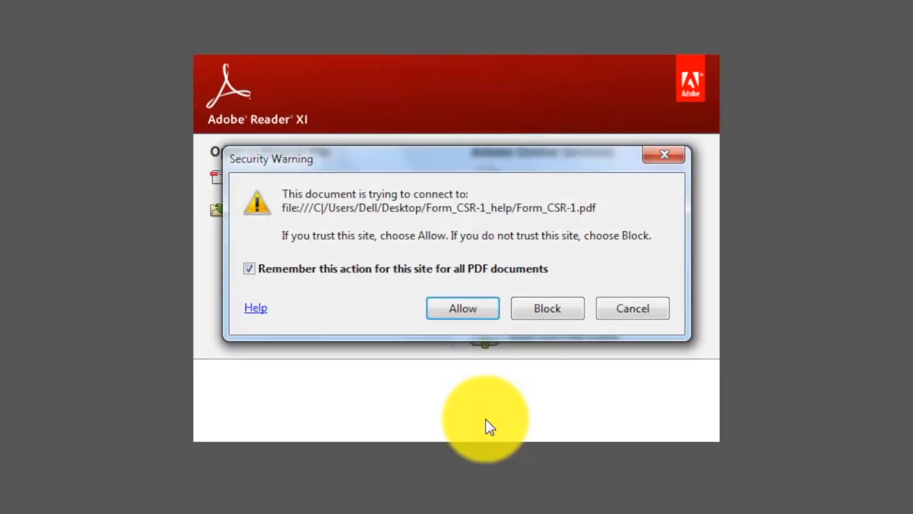
click(464, 310)
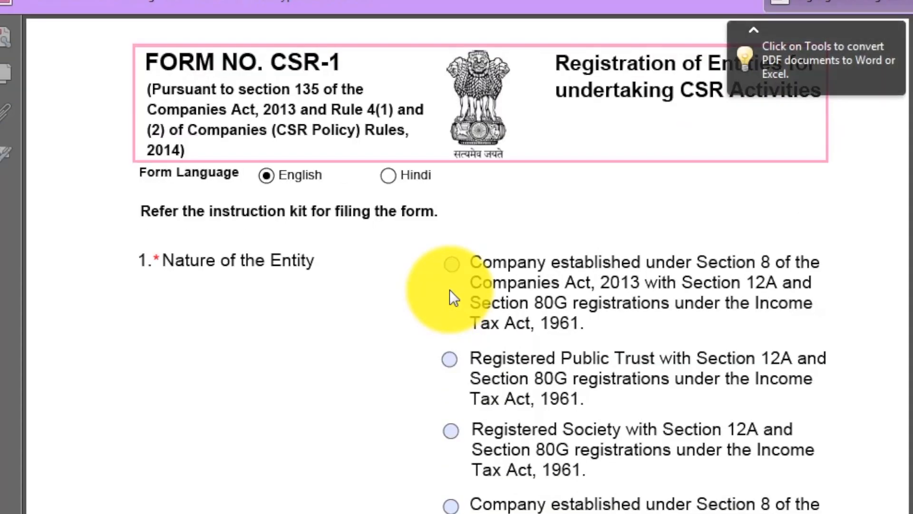
click(898, 29)
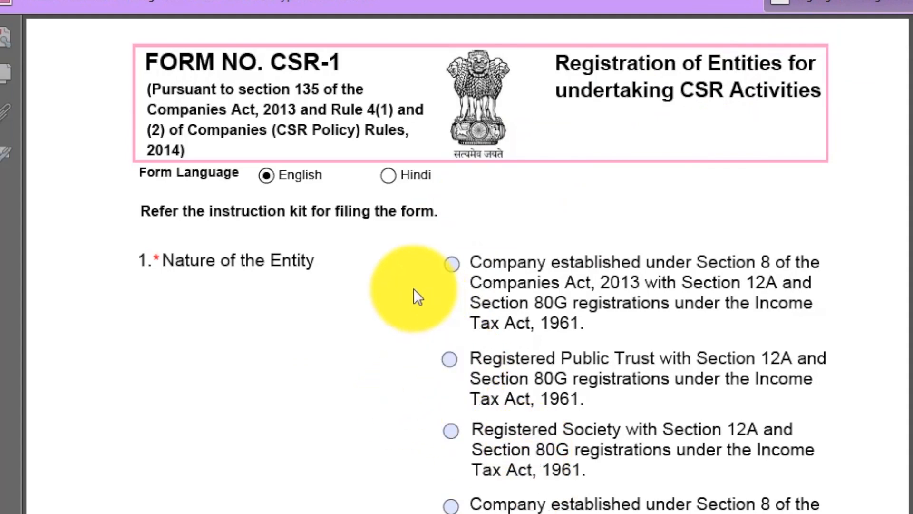
Step: Set the nature of the entity to Registered Public Trust with Section 12A and Section 80G registrations
scroll(413, 288, down, 3)
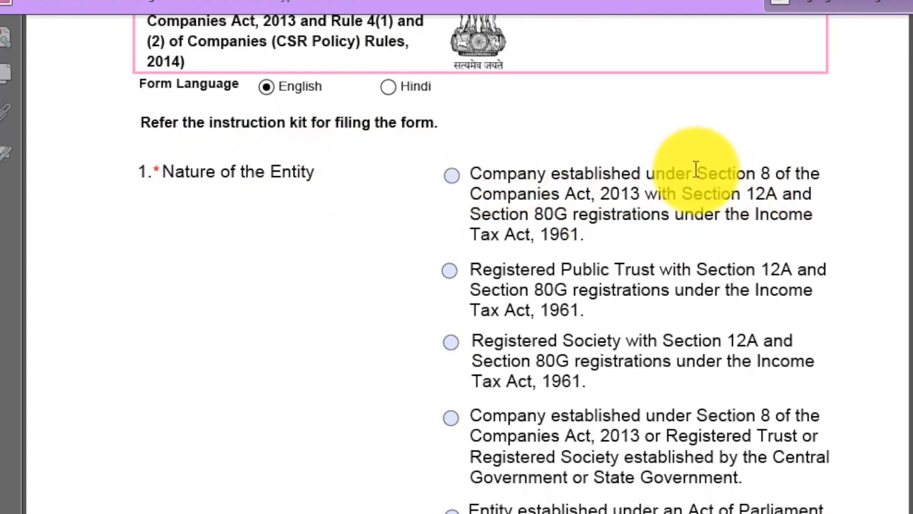
double_click(717, 177)
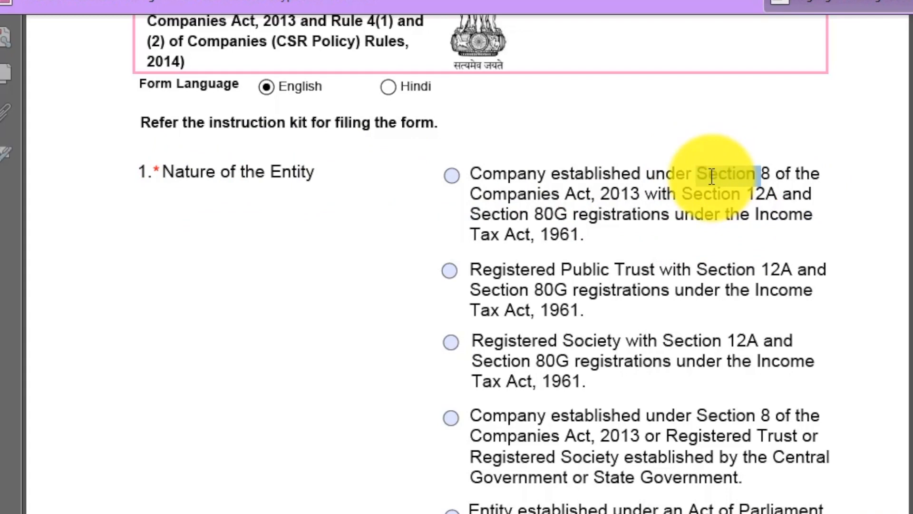
drag(563, 270, 757, 269)
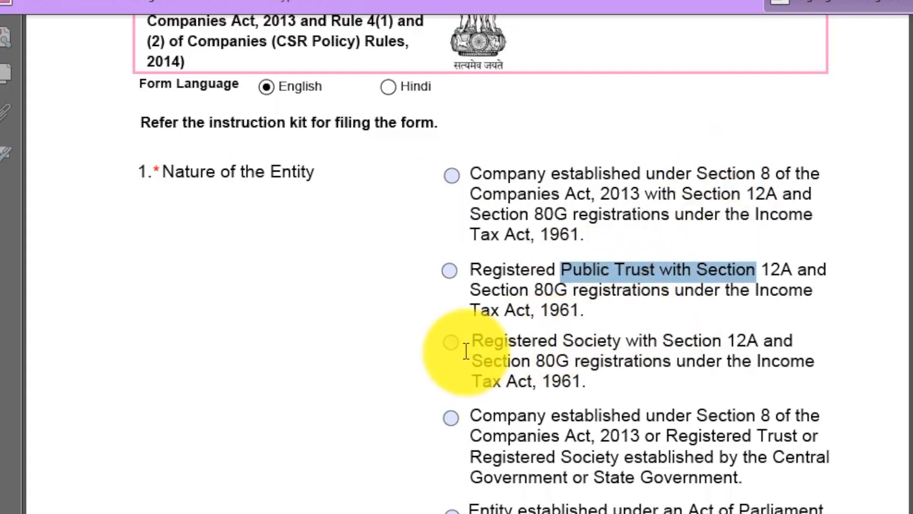
drag(471, 342, 620, 341)
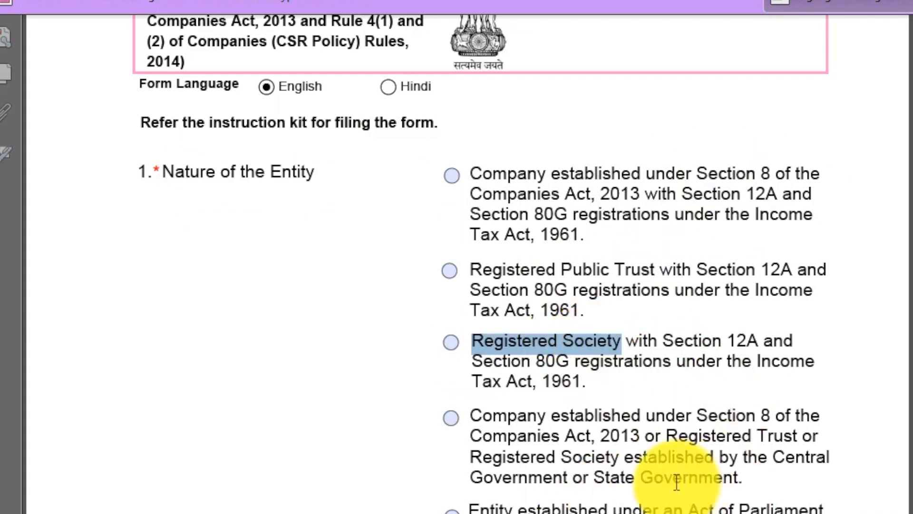
drag(640, 478, 737, 478)
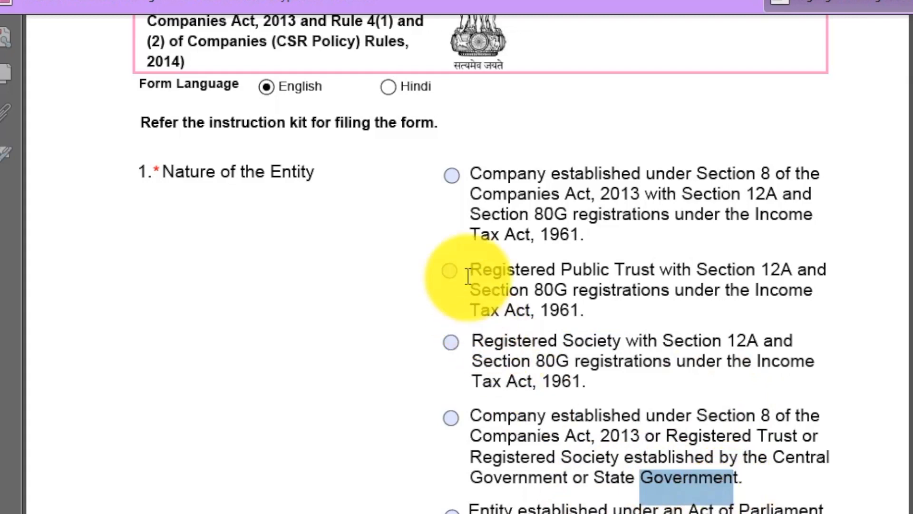
click(450, 274)
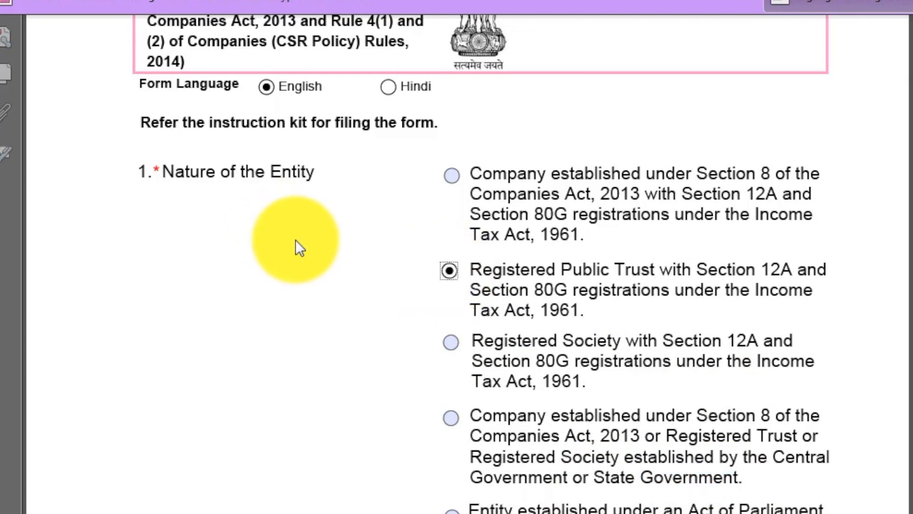
Step: Answer No to question 2(a) on whether the entity is established by any company or group of companies
scroll(298, 241, down, 2)
scroll(297, 241, down, 2)
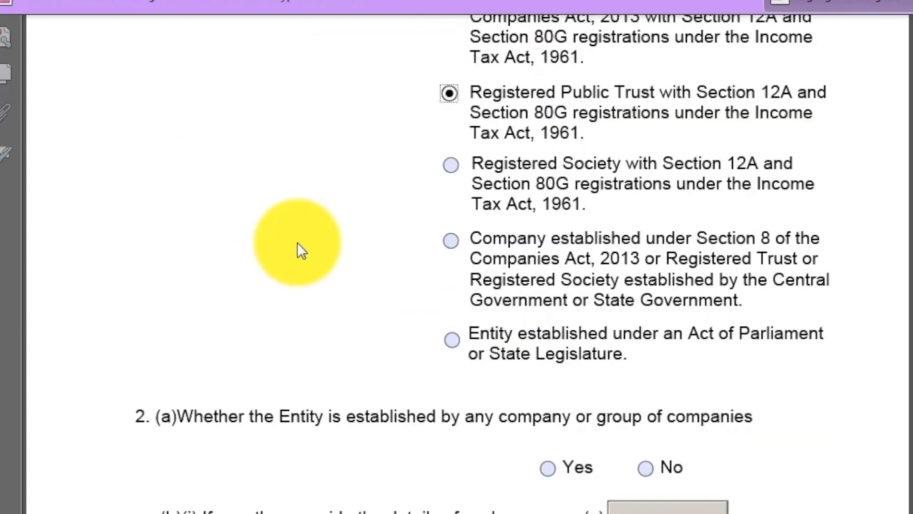
scroll(298, 242, down, 3)
scroll(298, 242, down, 2)
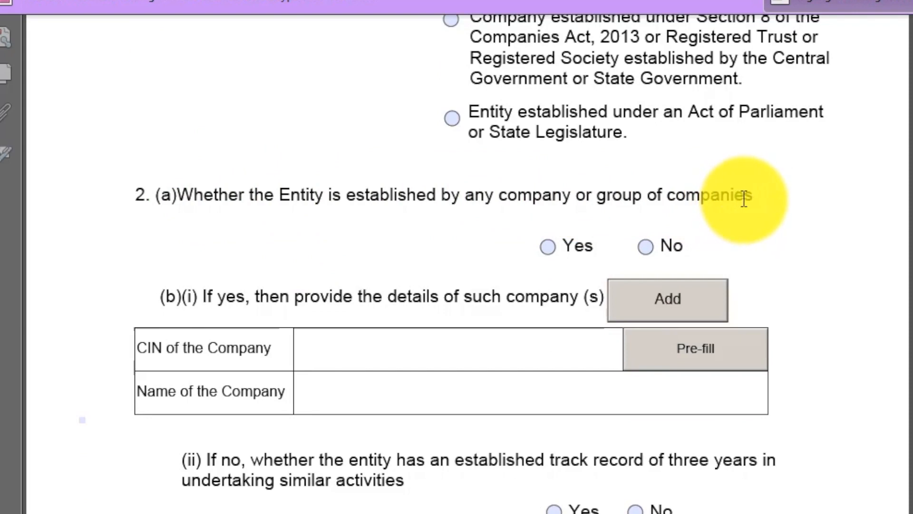
click(646, 247)
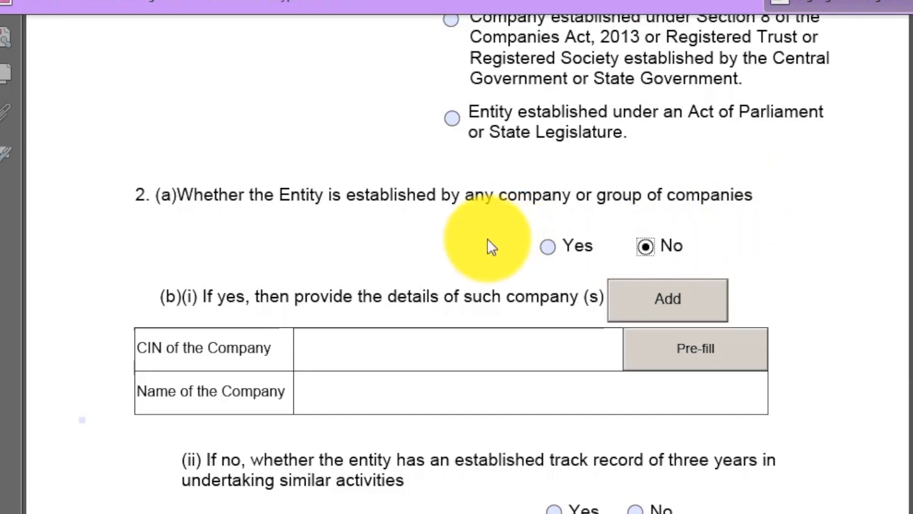
Step: Answer Yes to question 2(b)(ii) on the entity's three-year track record in similar activities
scroll(471, 247, down, 3)
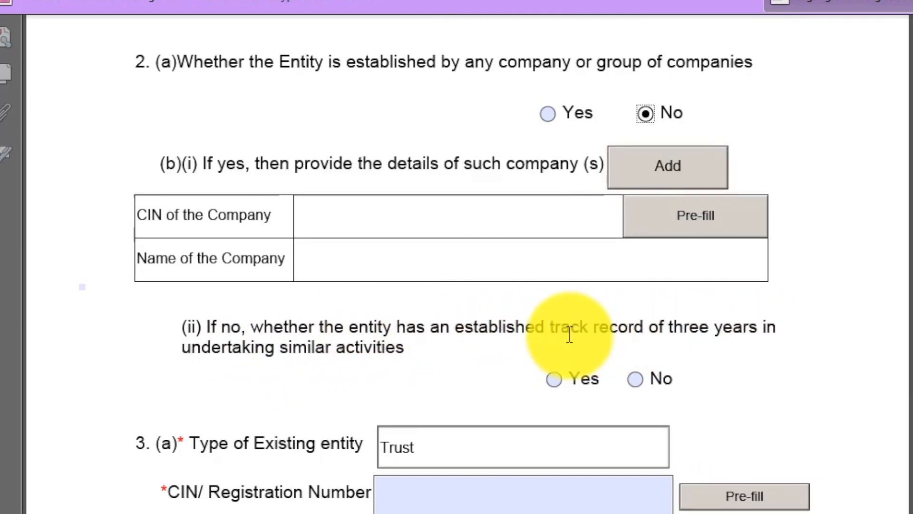
click(555, 380)
scroll(484, 300, down, 3)
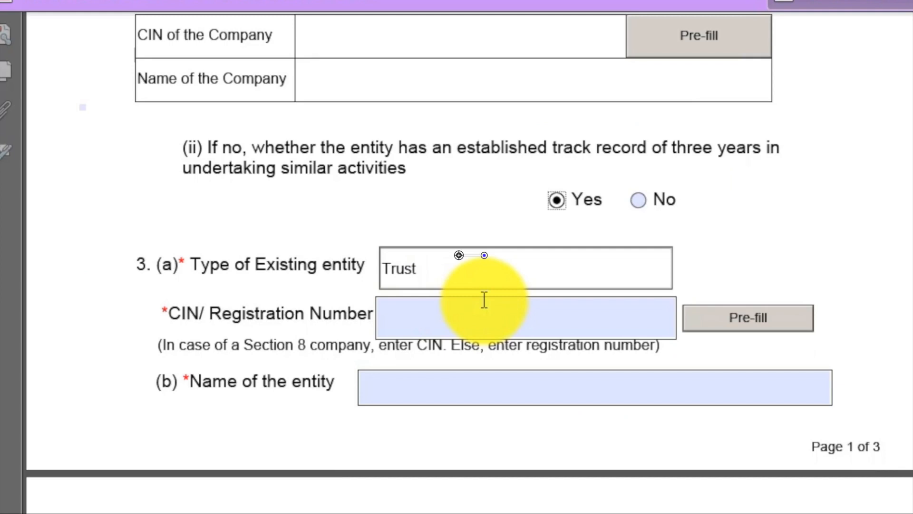
Step: Attach Reg_CFD.pdf from the Personal (E:) drive as the copy of the certificate of registration
scroll(321, 234, down, 5)
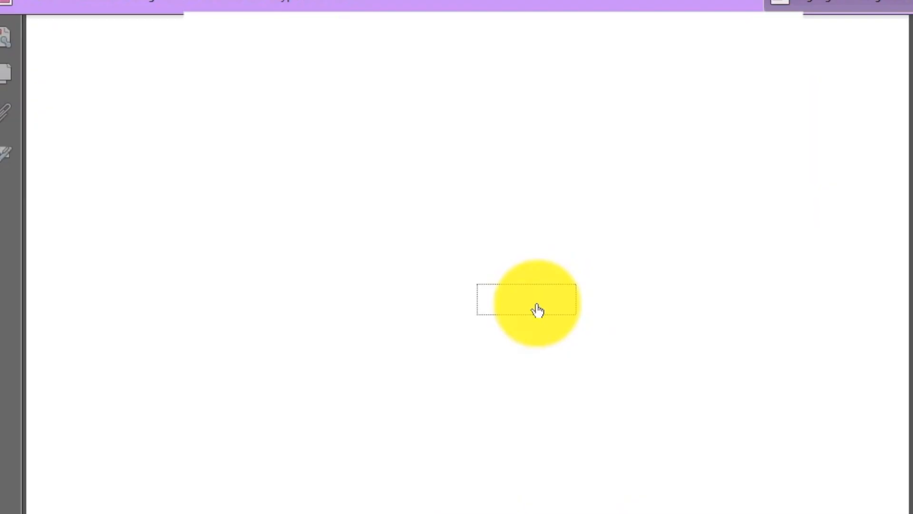
click(537, 310)
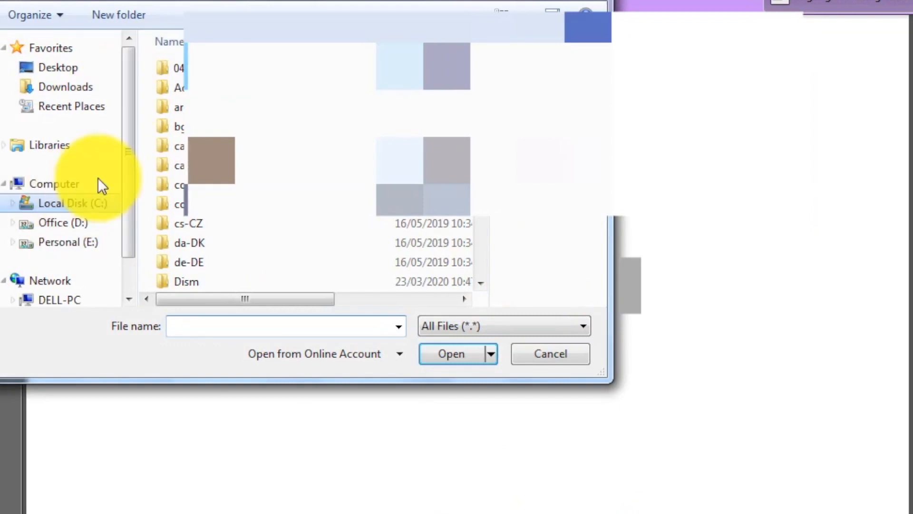
click(67, 224)
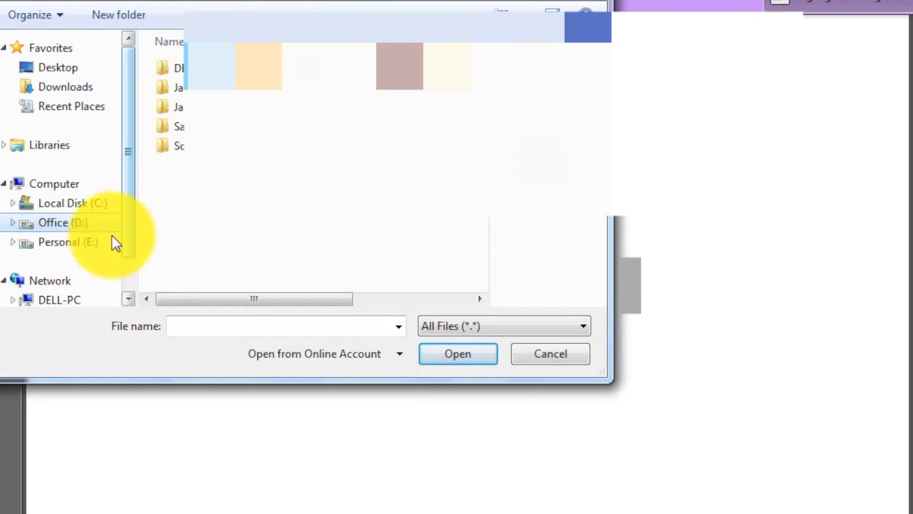
click(88, 245)
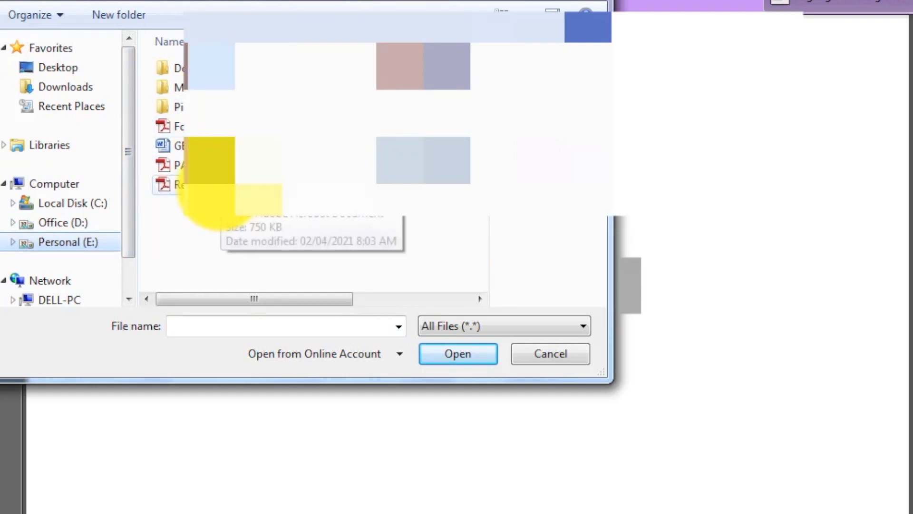
click(220, 190)
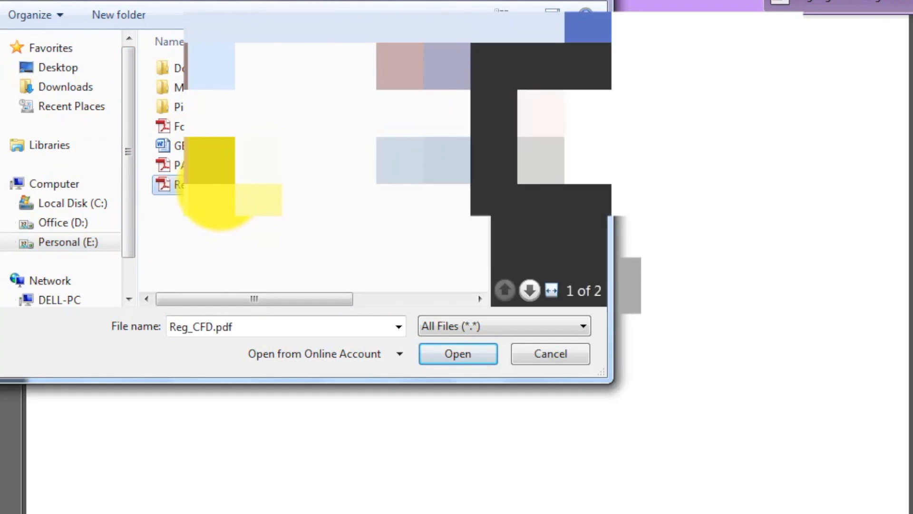
double_click(215, 191)
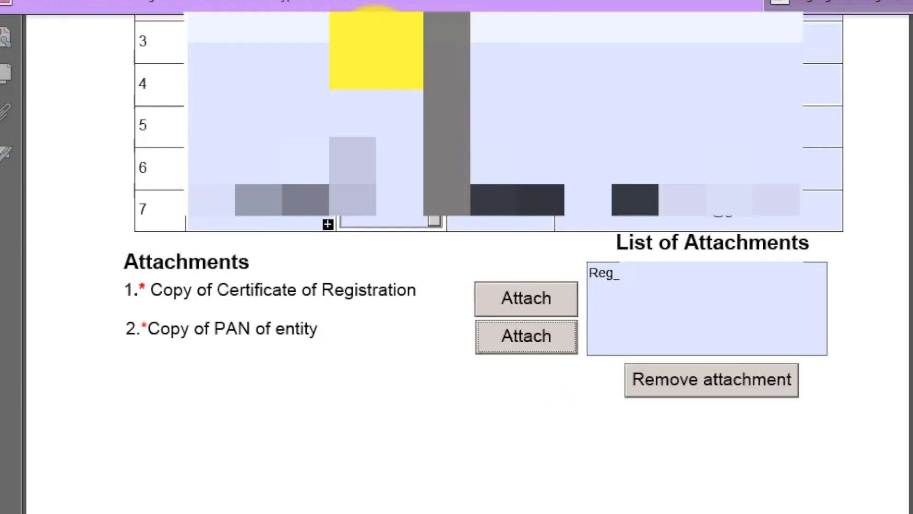
Step: Enter 01-202122 as the resolution number in the declaration on page 3
scroll(624, 275, down, 5)
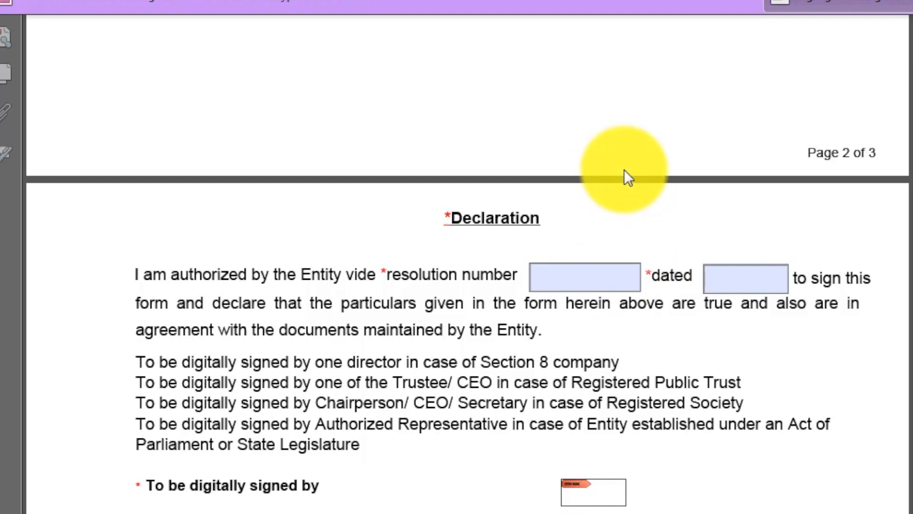
click(569, 274)
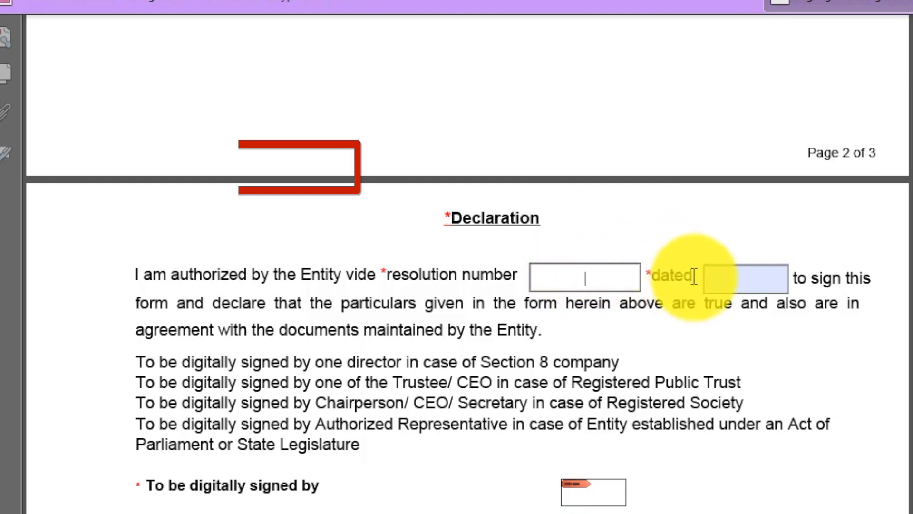
text(01-)
text(-201)
text(22)
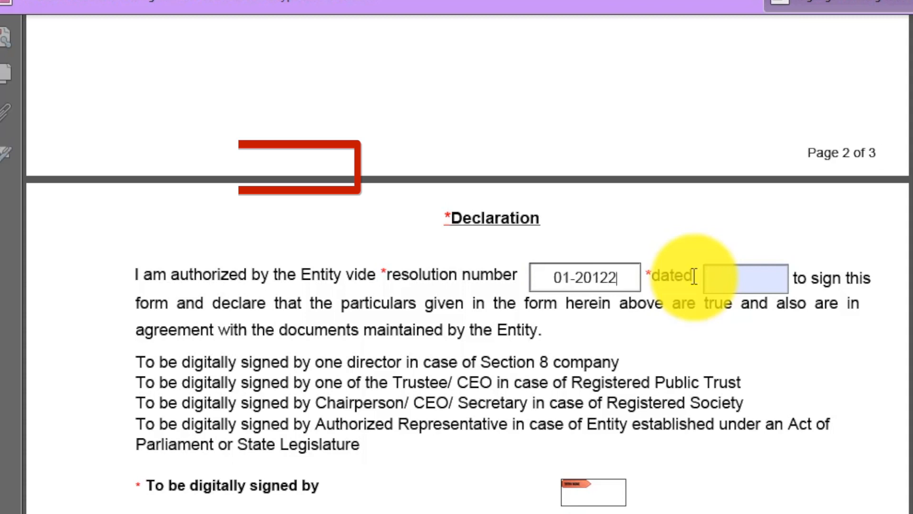
key(BackSpace)
key(BackSpace)
key(BackSpace)
text(2122)
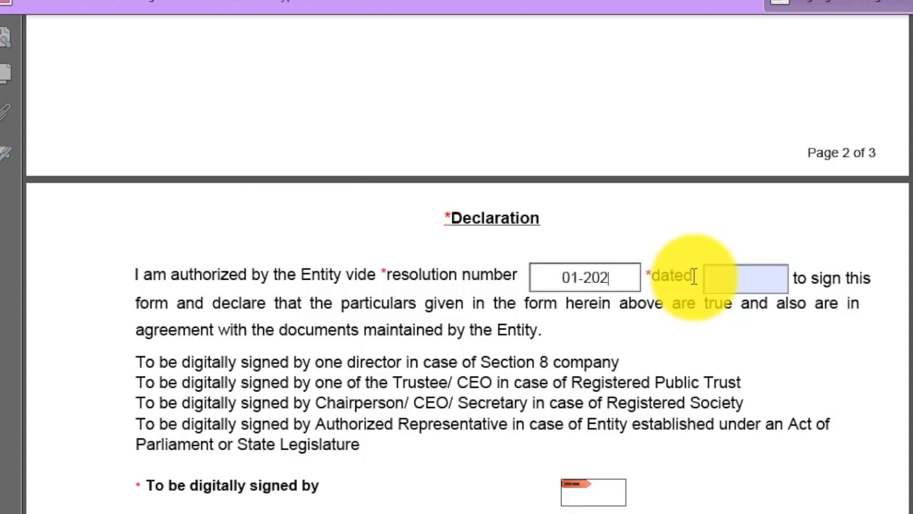
key(Tab)
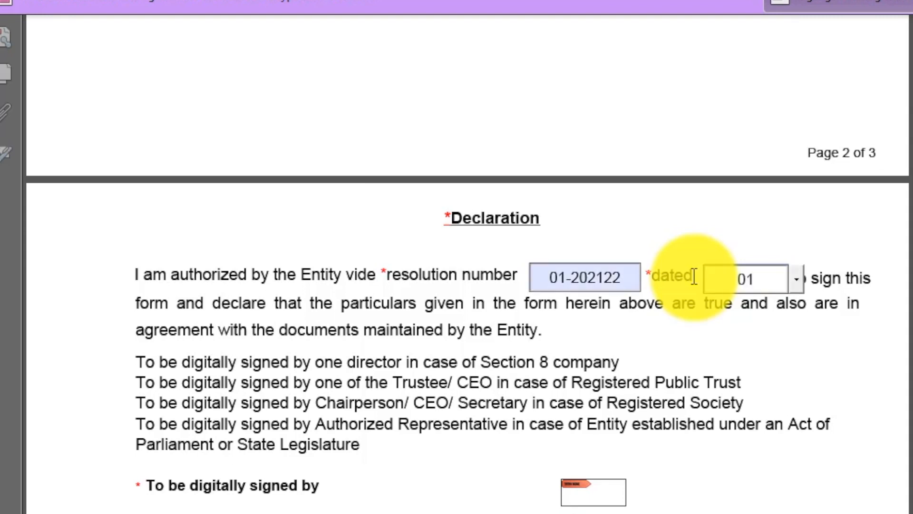
Step: Enter 01/04/2021 as the resolution date in the declaration
text(01/04/0)
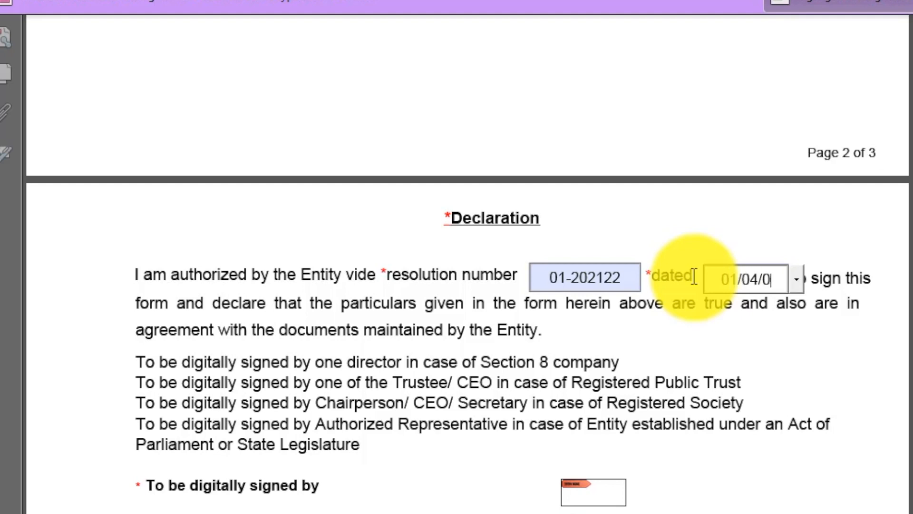
key(BackSpace)
text(2021)
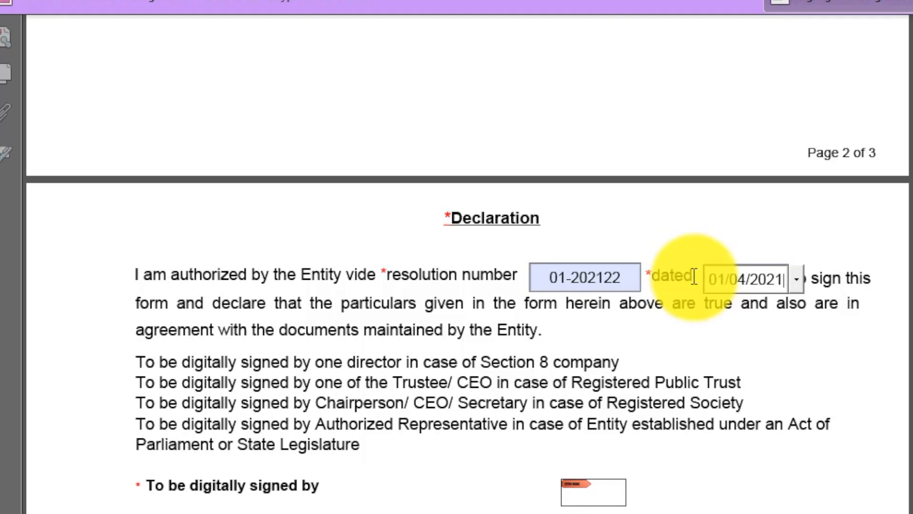
key(Tab)
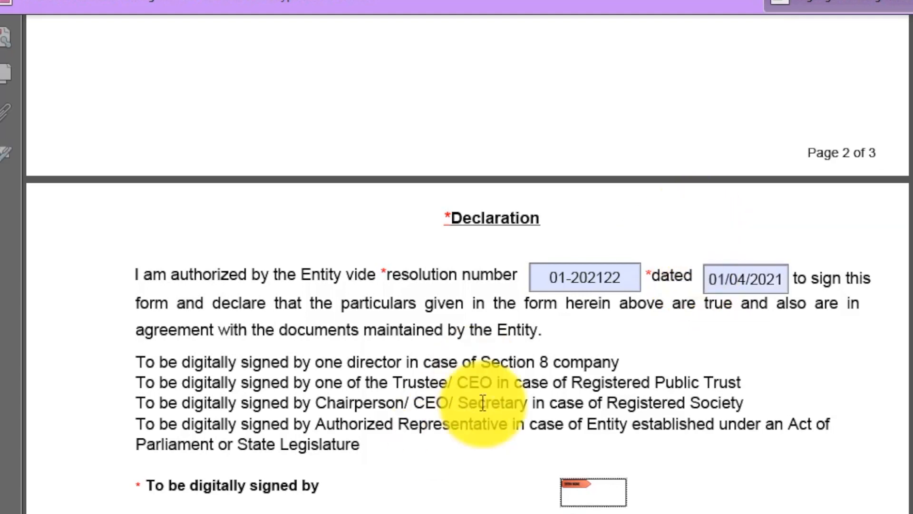
Step: Set the declaration signatory's designation to Trustee and select the field for the trustee's DIN or PAN
scroll(452, 393, down, 3)
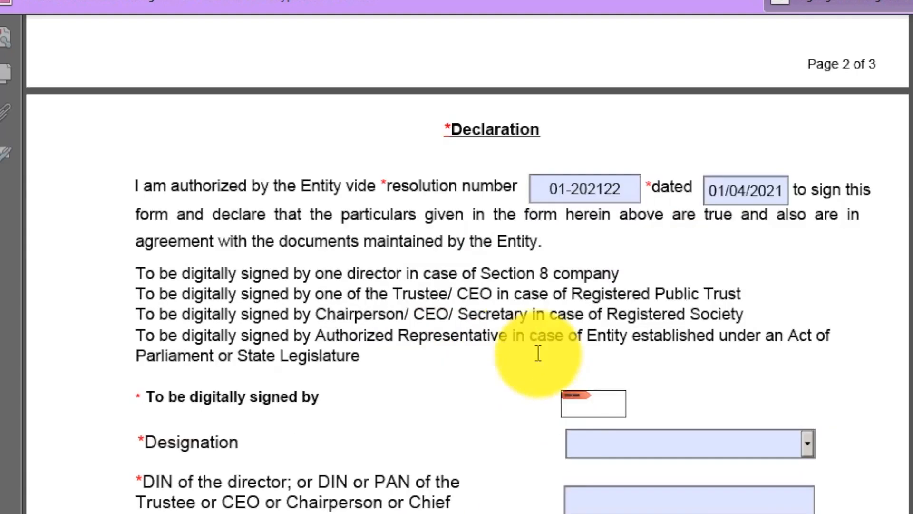
click(723, 444)
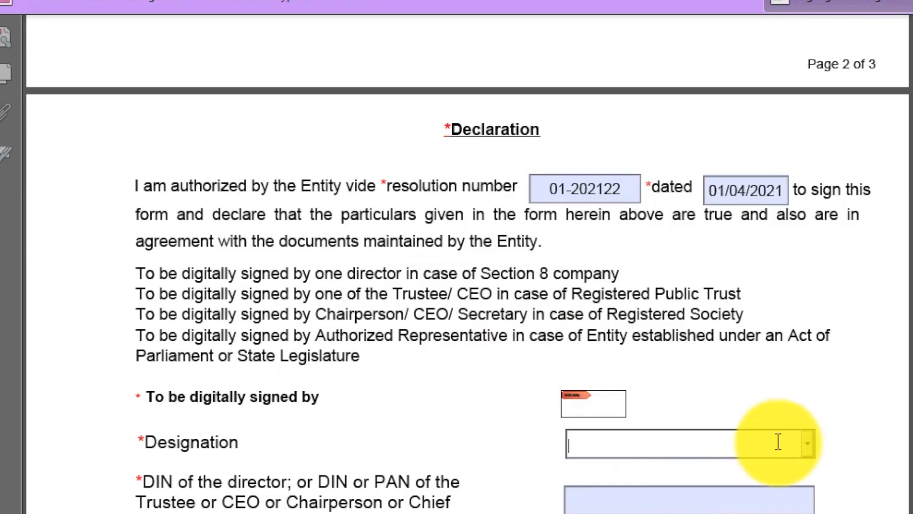
click(809, 445)
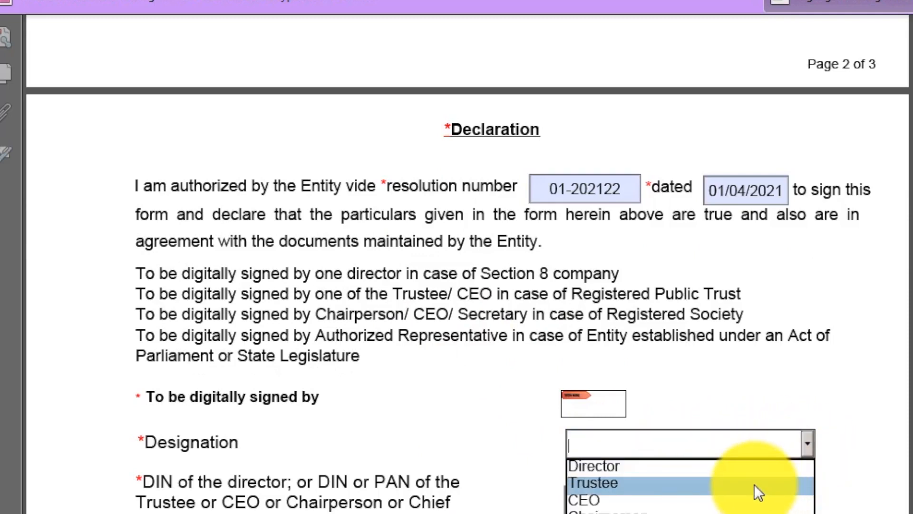
click(754, 484)
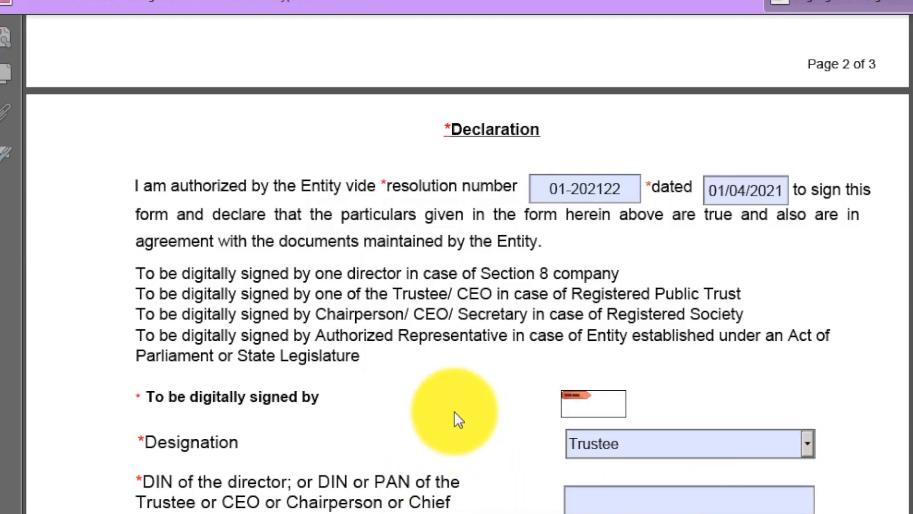
scroll(454, 412, down, 3)
click(633, 368)
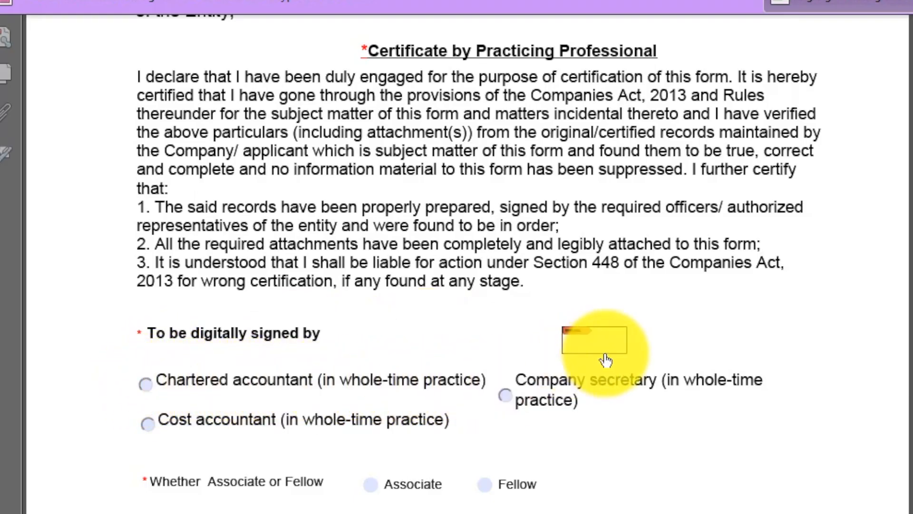
Step: Complete the practicing professional's certificate with Chartered accountant (in whole-time practice), Fellow status and the membership number
click(146, 385)
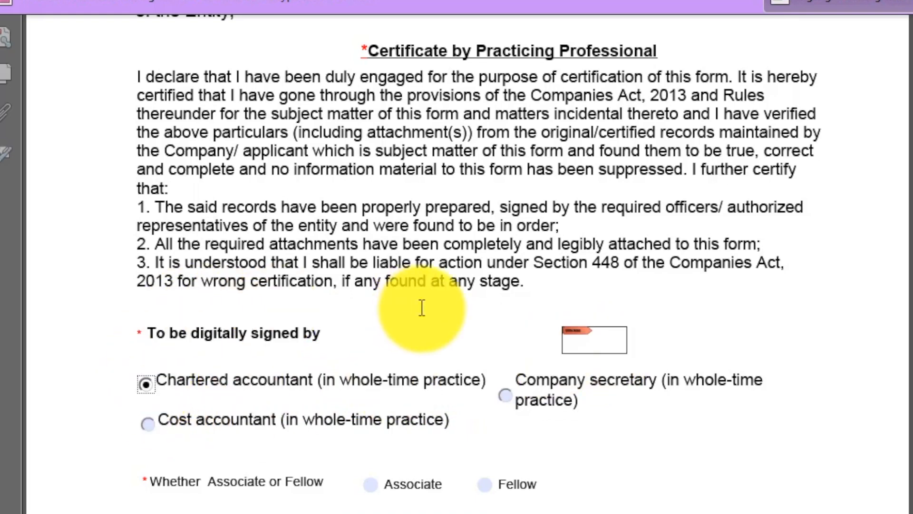
scroll(421, 308, down, 3)
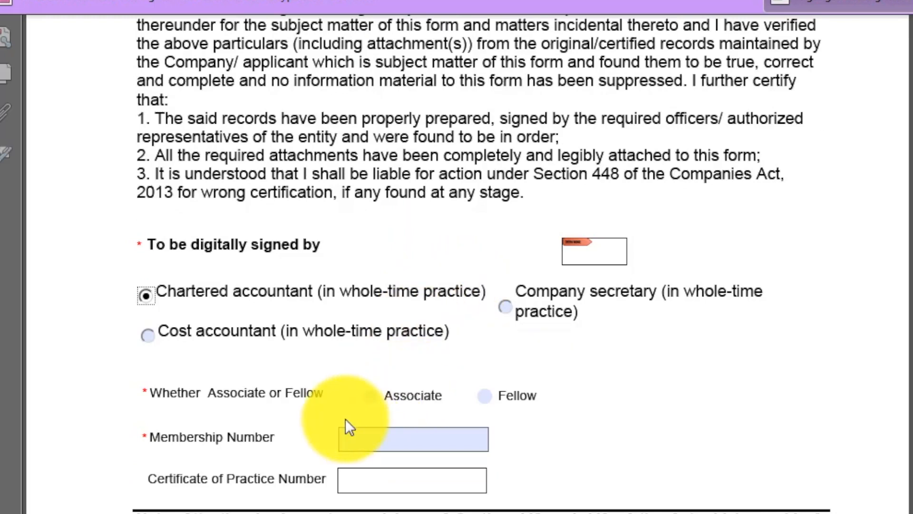
click(482, 402)
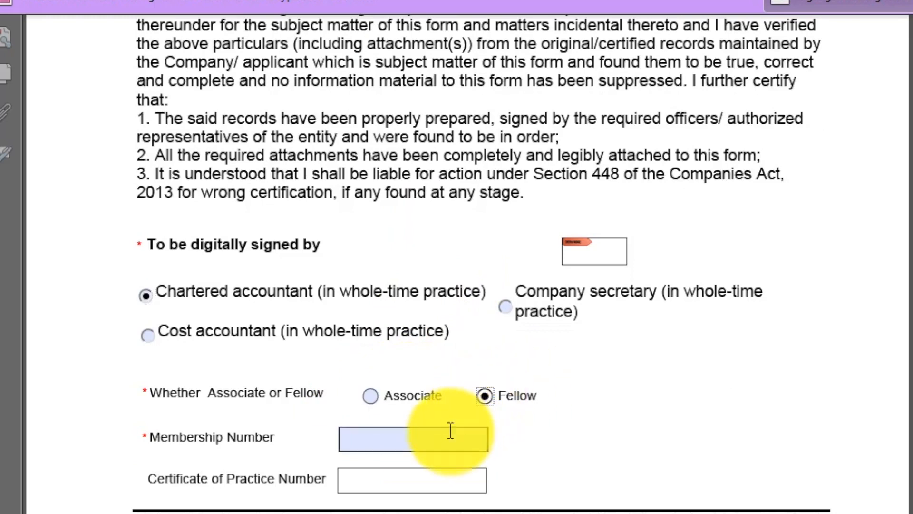
click(448, 434)
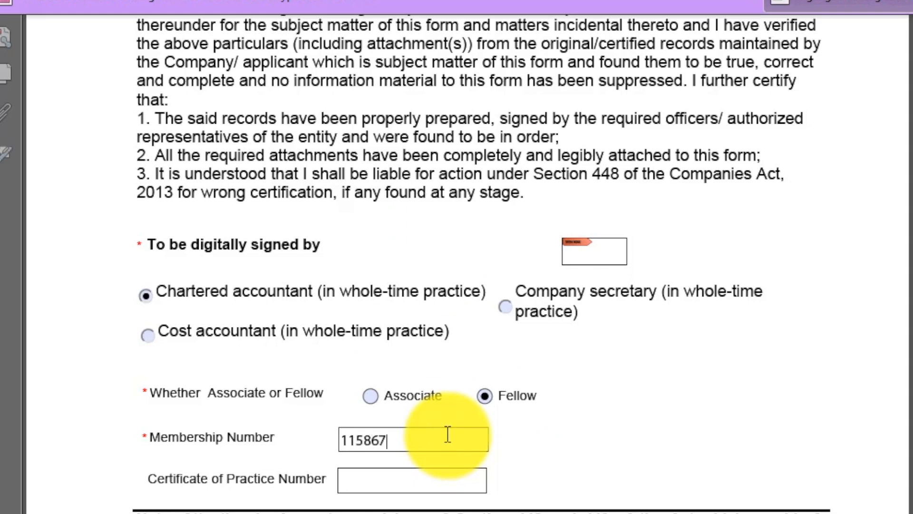
click(542, 438)
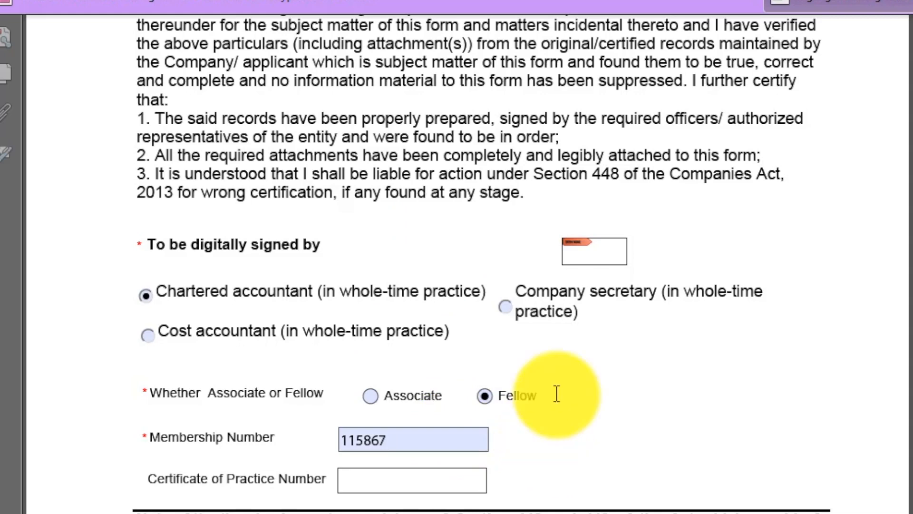
Step: Validate the completed form with Check Form and run Prescrutiny on the signed form
scroll(576, 405, down, 3)
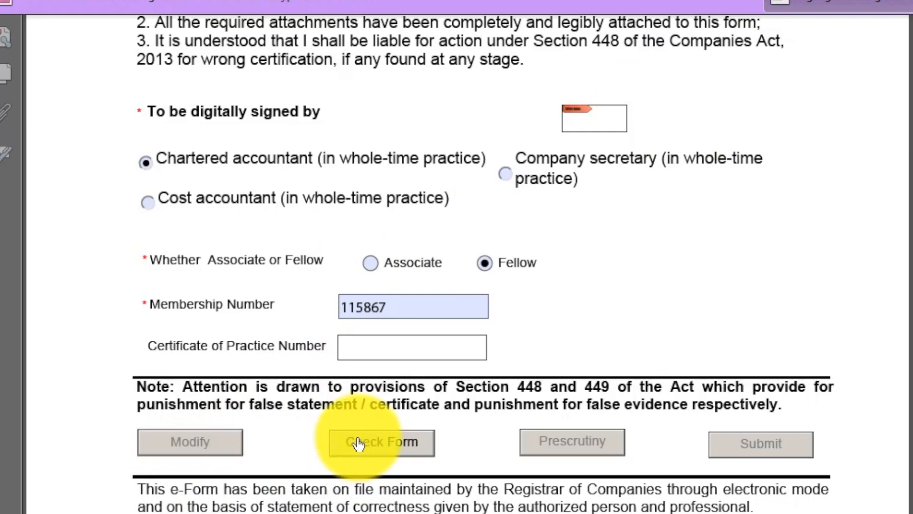
click(359, 445)
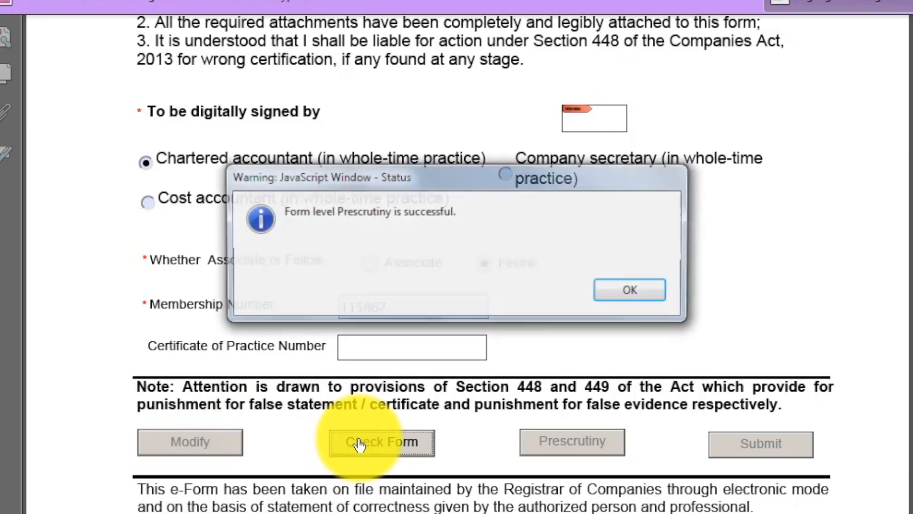
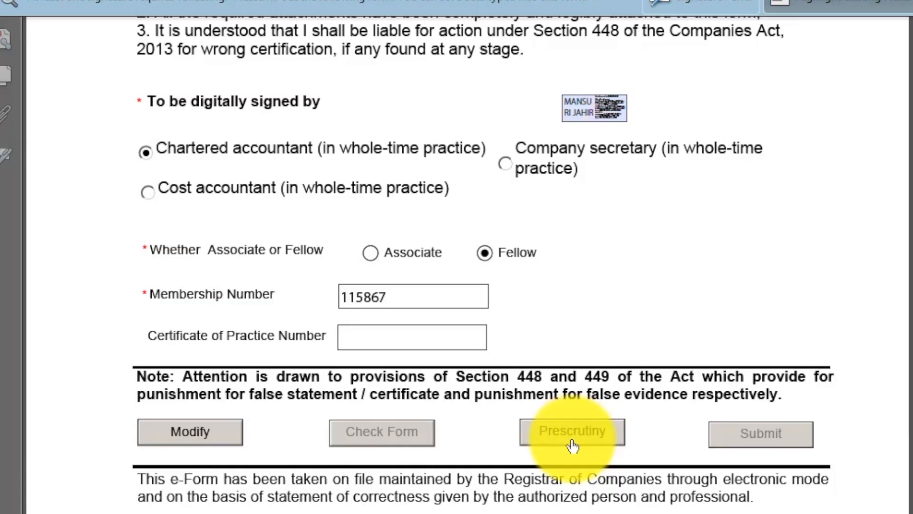
click(573, 446)
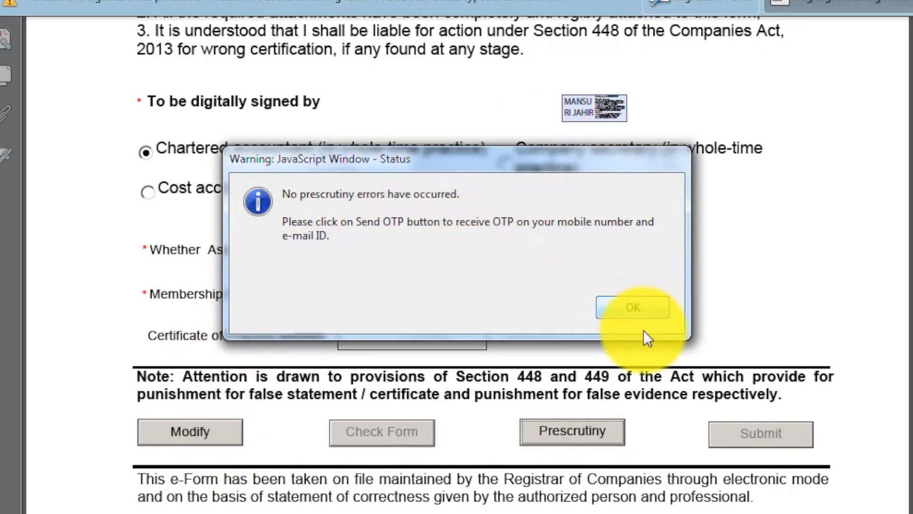
click(638, 307)
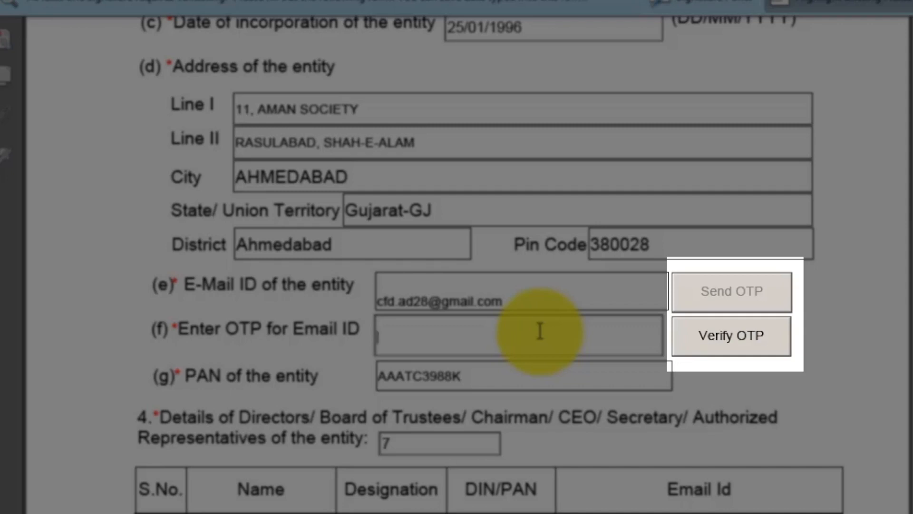
Step: Paste the OTP received for the entity's e-mail ID into field (f) and verify it
key(ctrl+v)
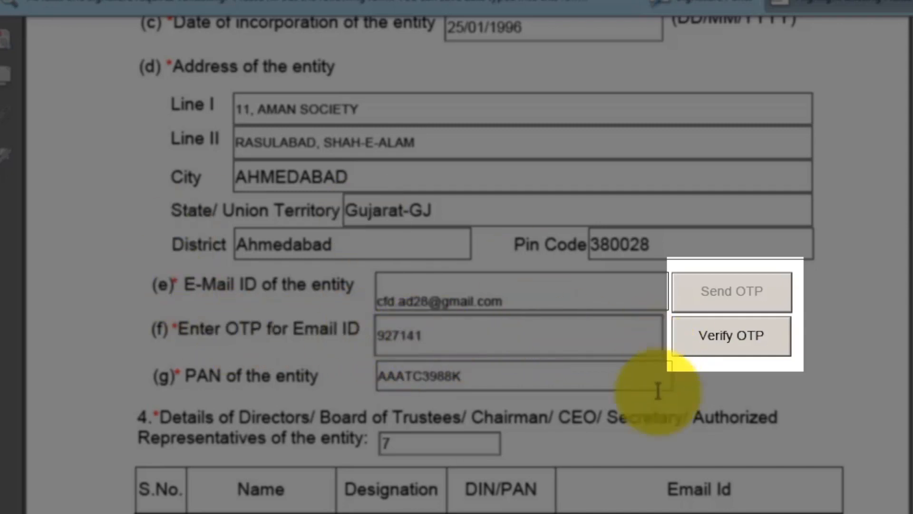
click(738, 340)
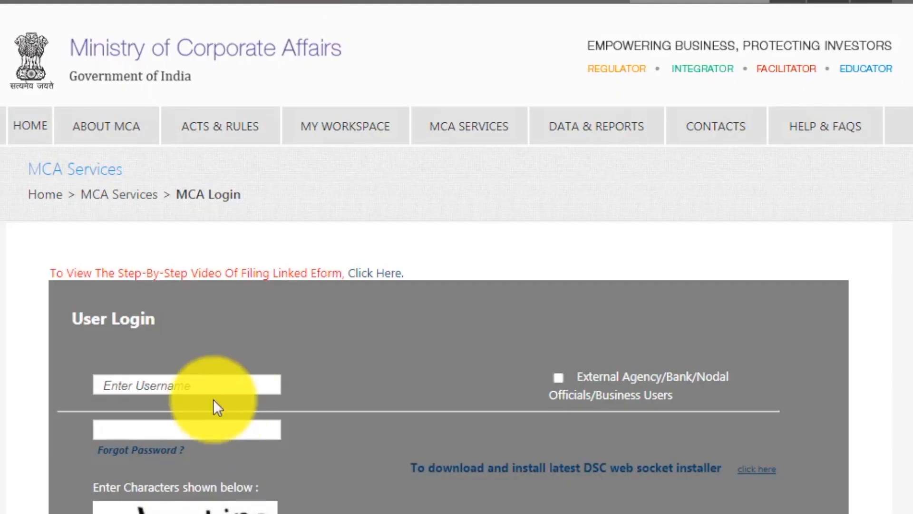
Step: Fill in the saved username and password on the MCA portal's login page in the browser and select the captcha field
click(212, 383)
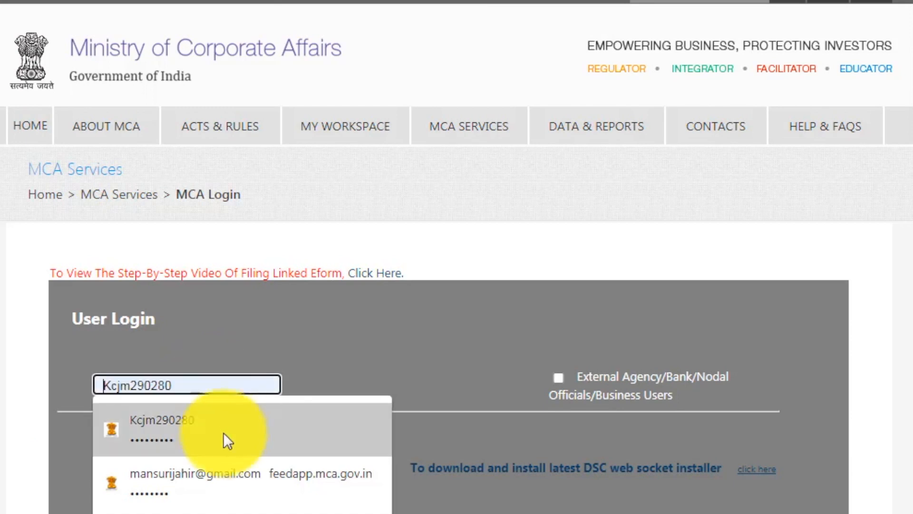
click(226, 439)
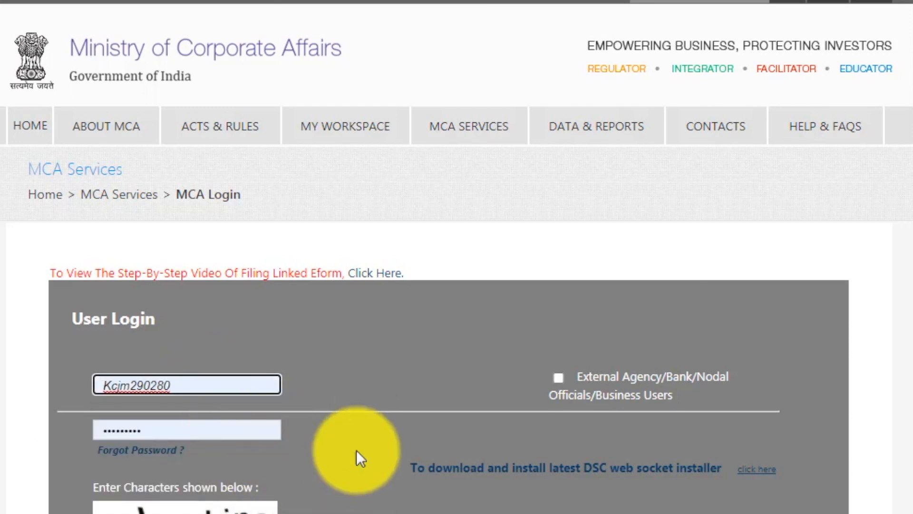
scroll(364, 429, down, 4)
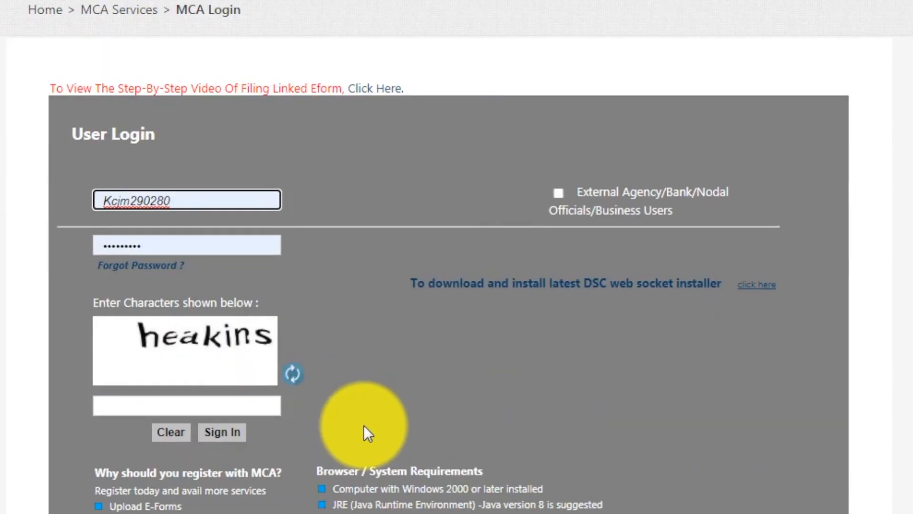
click(264, 398)
click(263, 404)
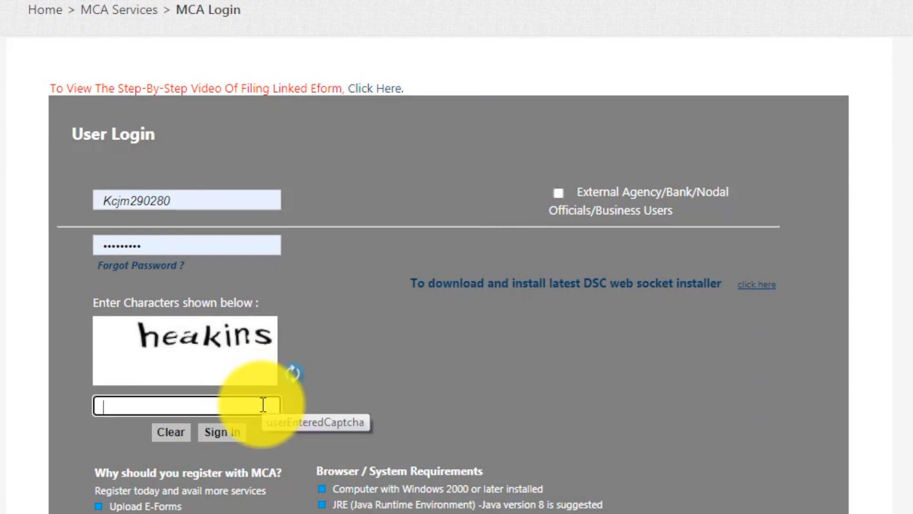
text(HEA)
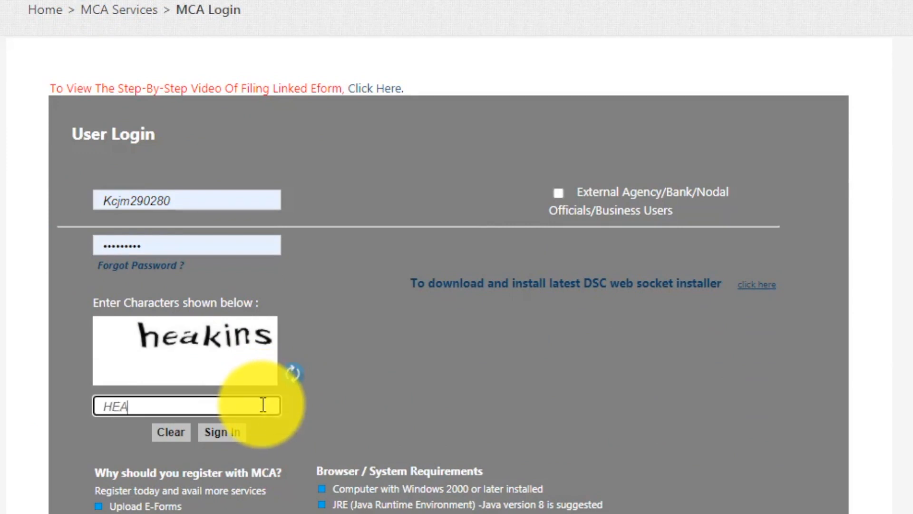
text(KINS)
key(BackSpace)
key(BackSpace)
key(BackSpace)
key(BackSpace)
key(BackSpace)
key(BackSpace)
key(BackSpace)
Step: Enter the captcha characters in lowercase and sign in to the MCA portal
text(heakins)
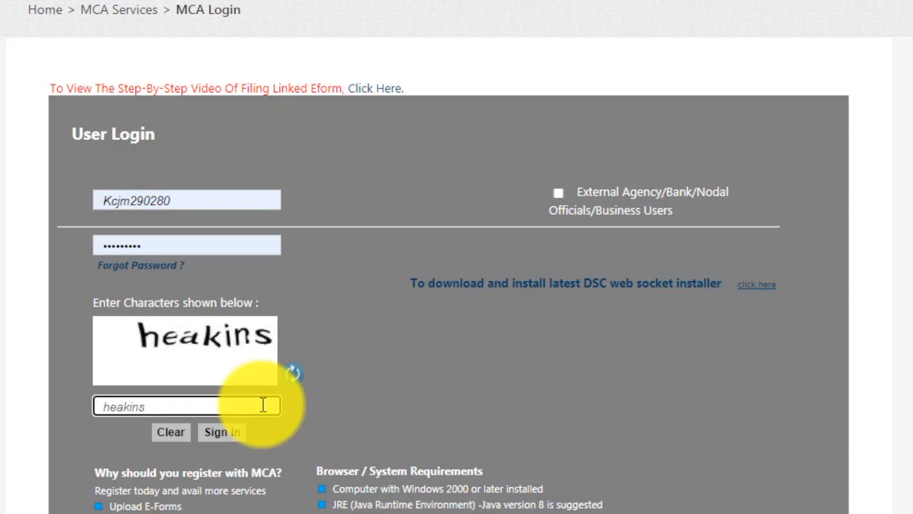
click(222, 430)
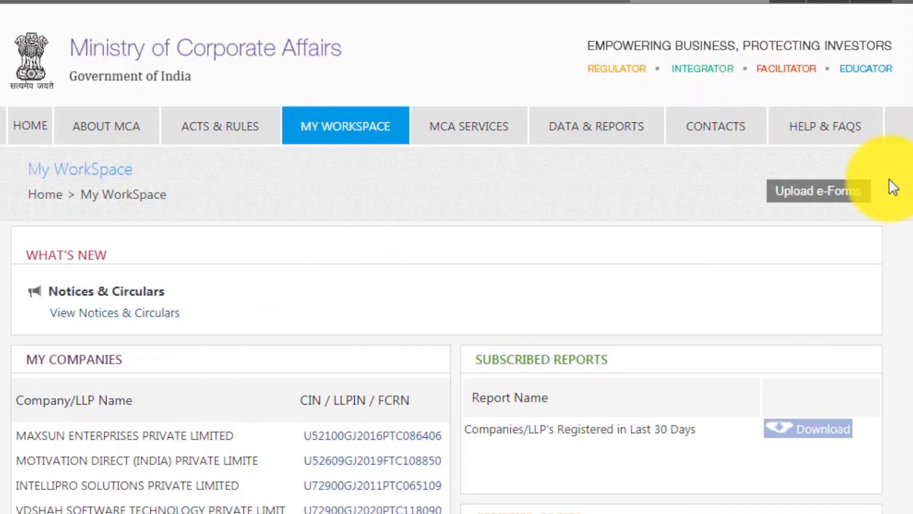
Step: Upload Form_CSR-1.pdf from the Form_CSR-1_help folder on the Desktop as an e-Form of type Normal Forms
click(837, 205)
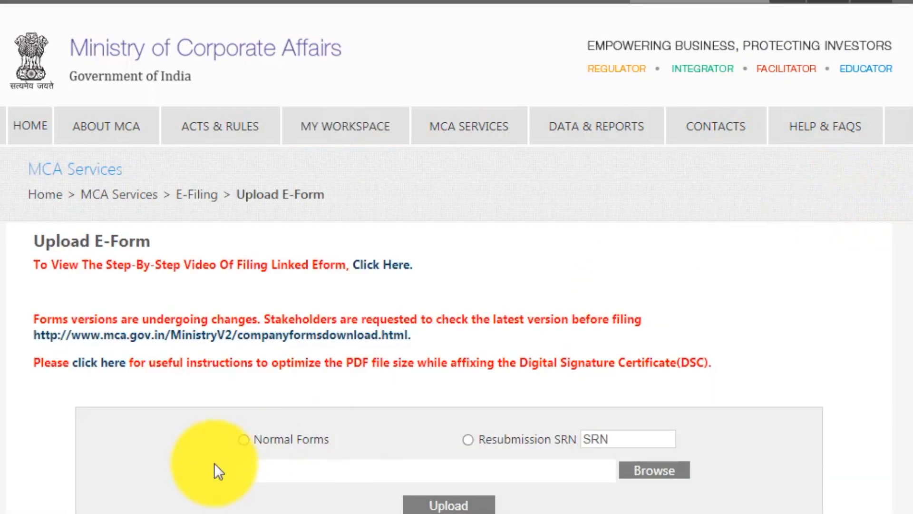
click(245, 439)
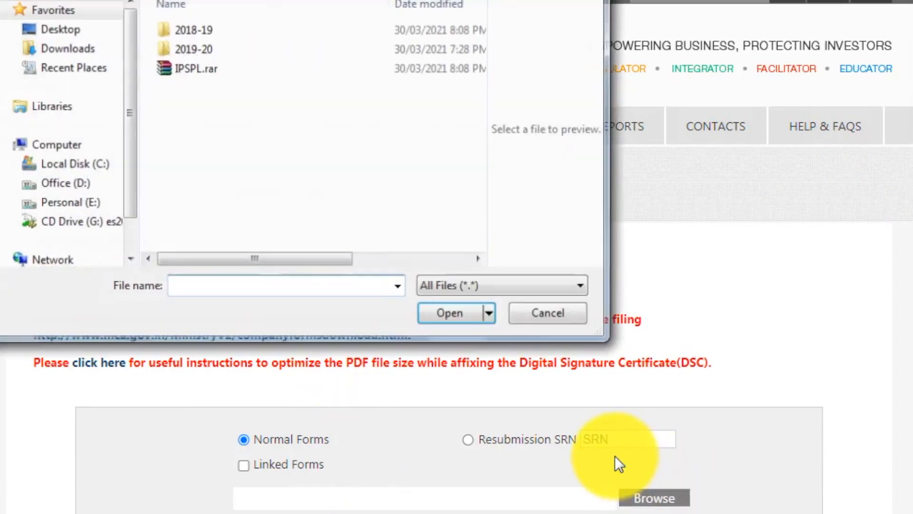
click(61, 34)
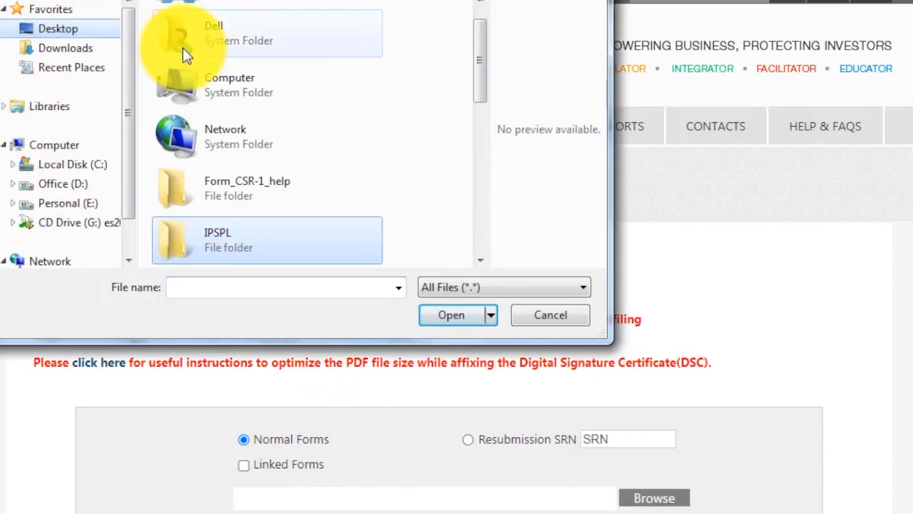
double_click(302, 178)
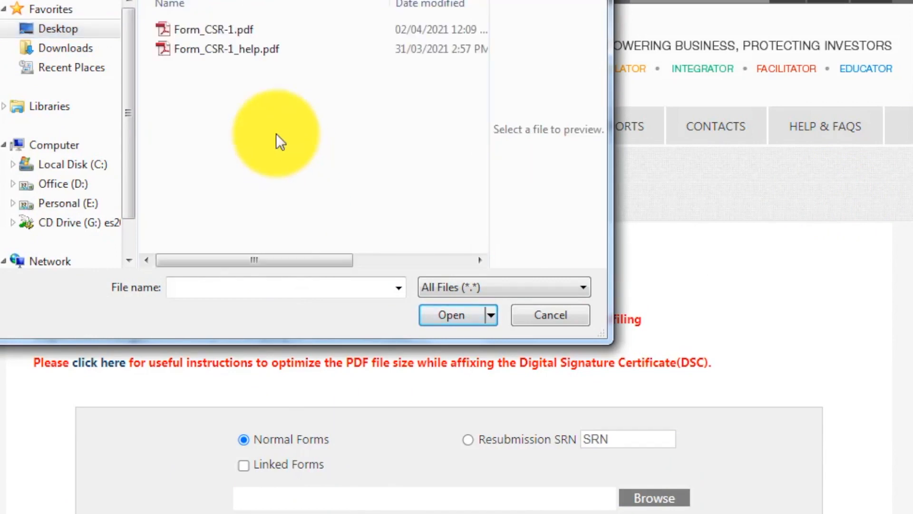
double_click(211, 32)
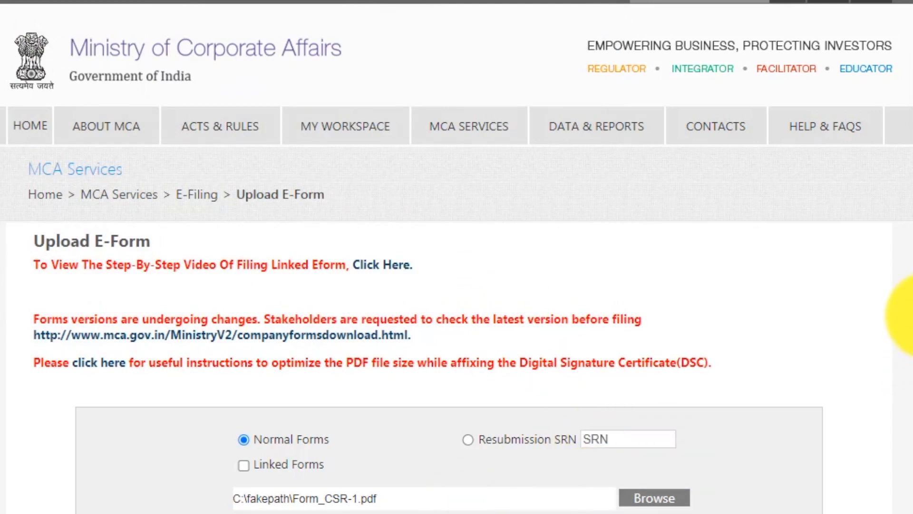
scroll(907, 333, down, 3)
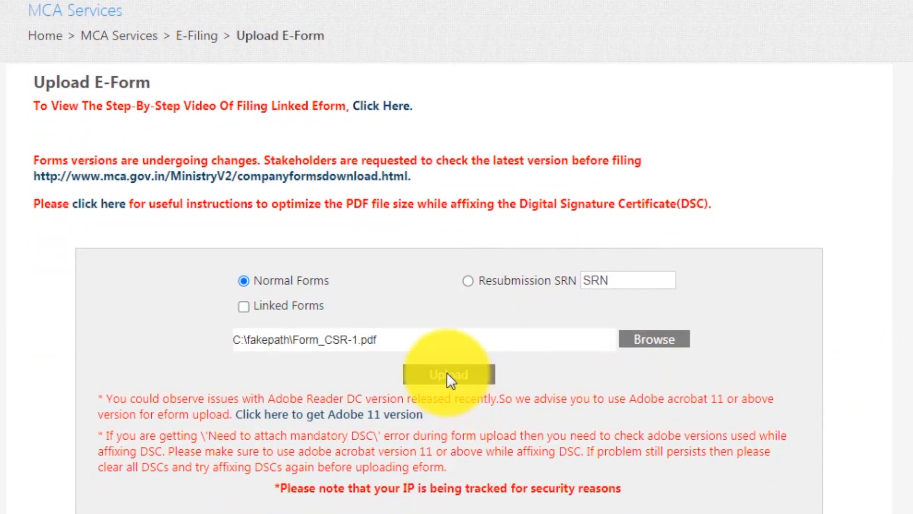
click(450, 374)
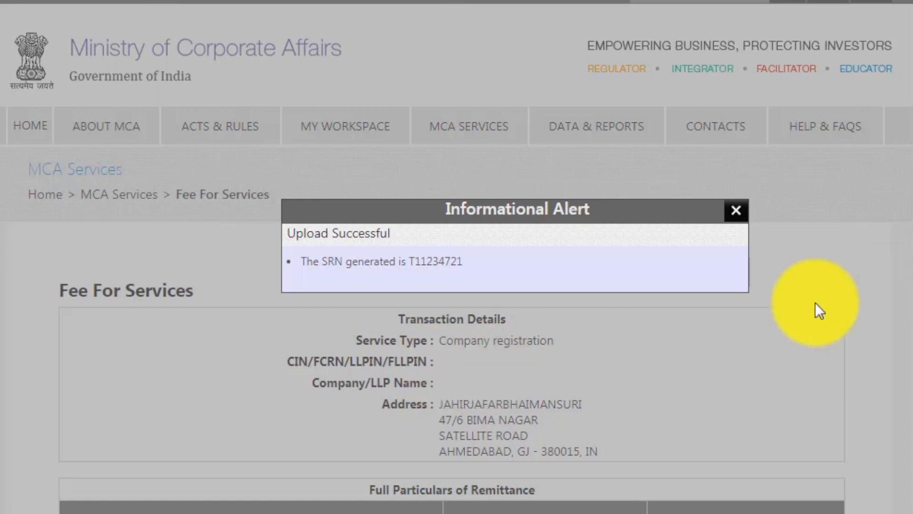
Step: Dismiss the upload alert and finish the Form CSR-1 fee transaction to generate the e-challan
click(733, 213)
scroll(687, 447, down, 7)
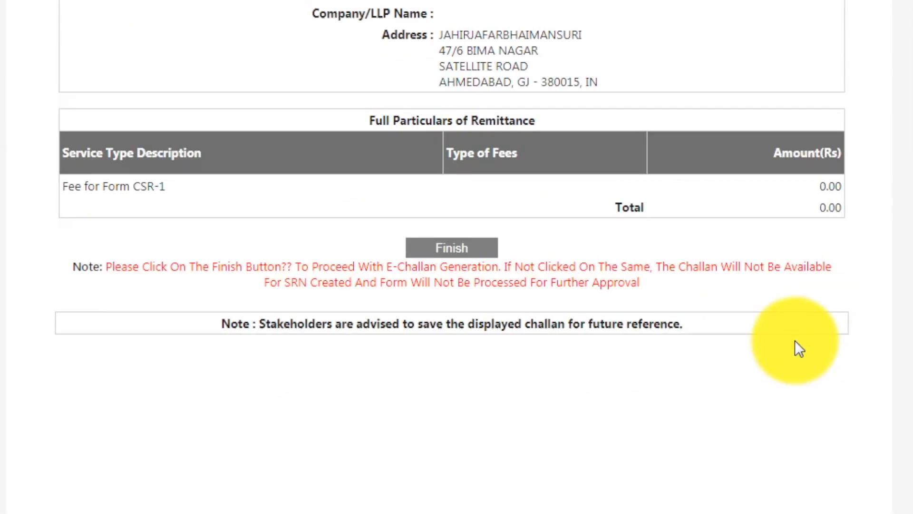
click(442, 249)
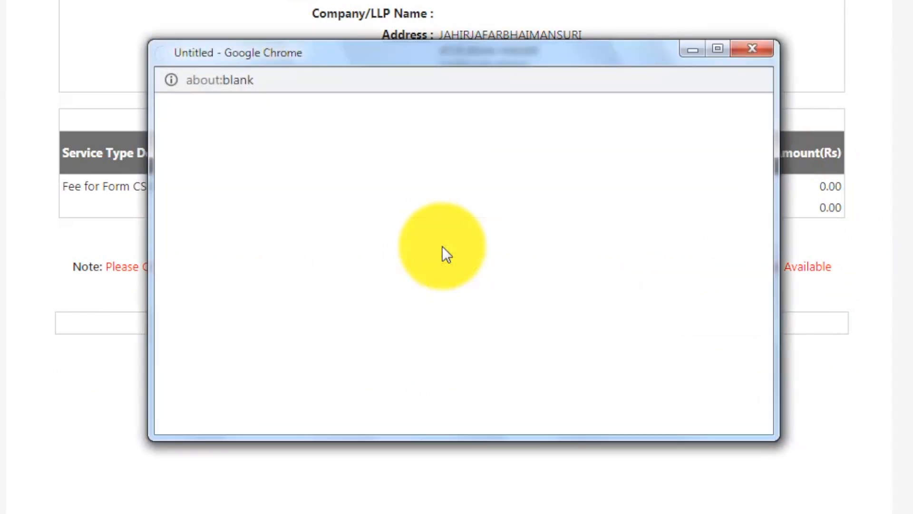